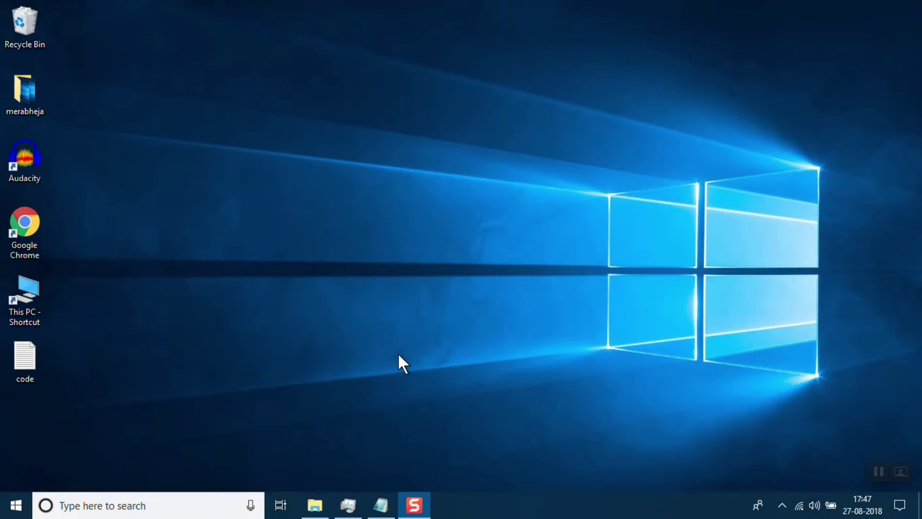
Check and close Task Manager, then run Windows PowerShell as administrator from Search
click(348, 505)
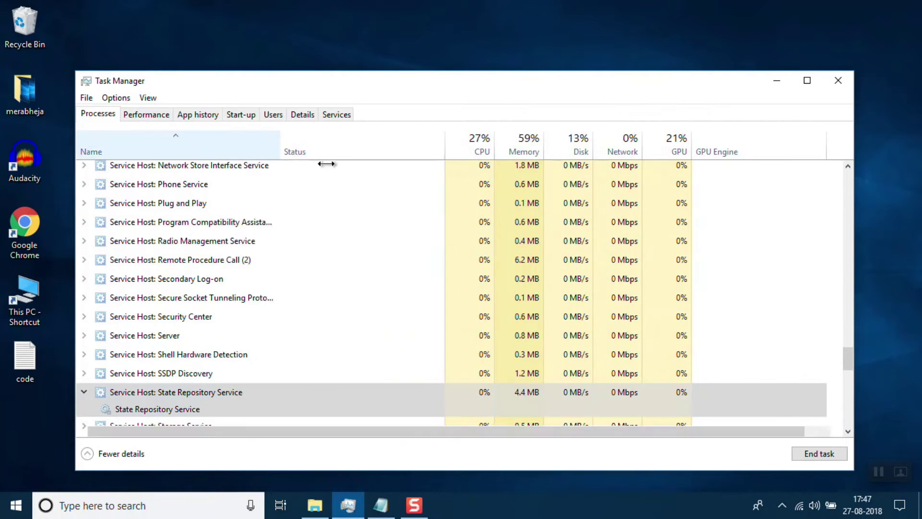
drag(233, 156, 358, 156)
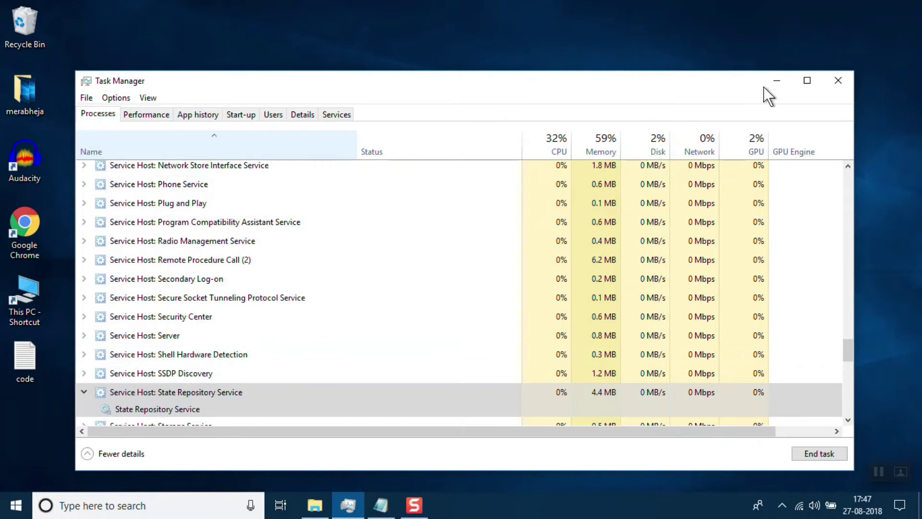
click(776, 79)
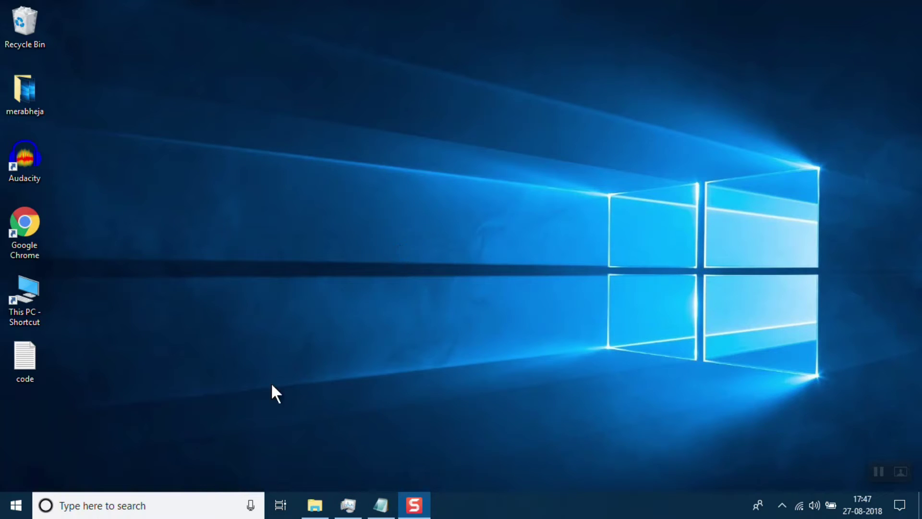
click(156, 505)
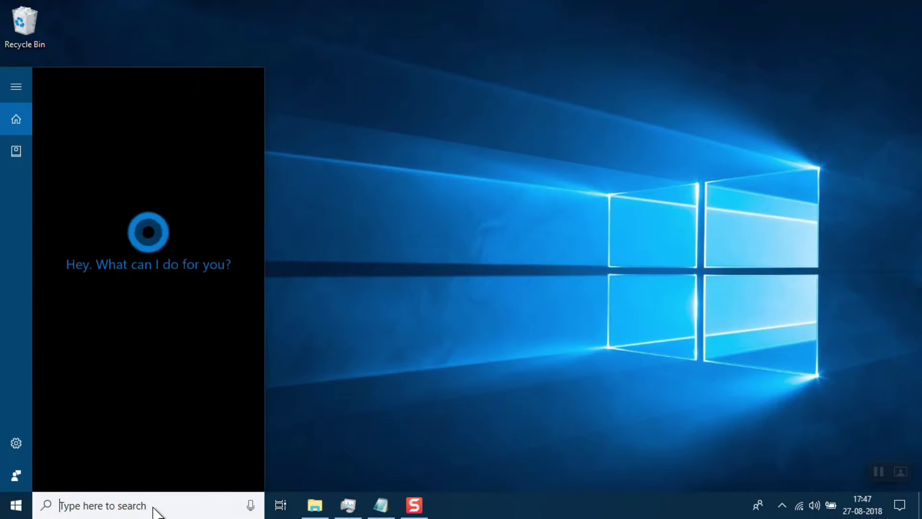
text(powersh)
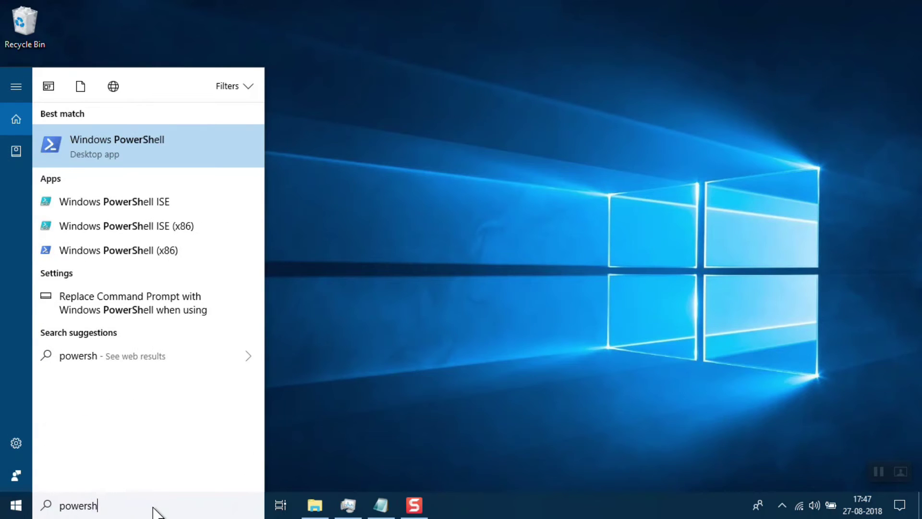
text(ell)
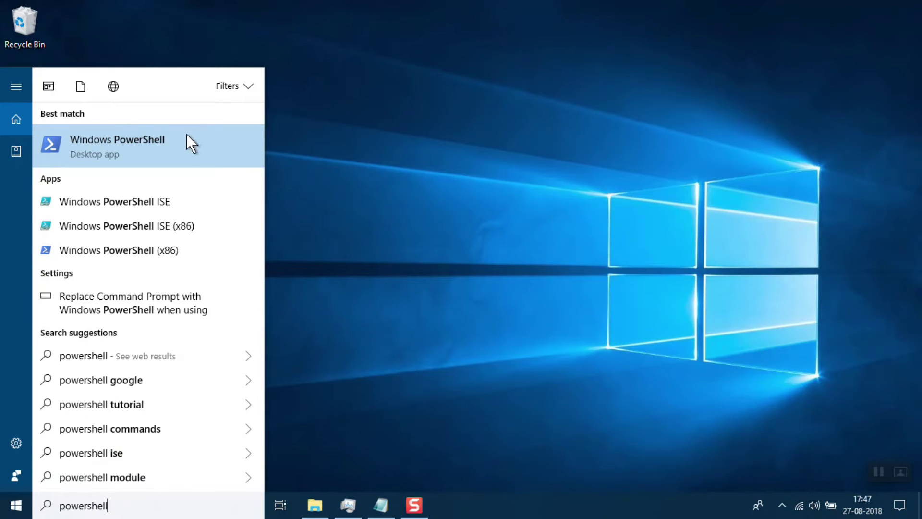
right_click(185, 137)
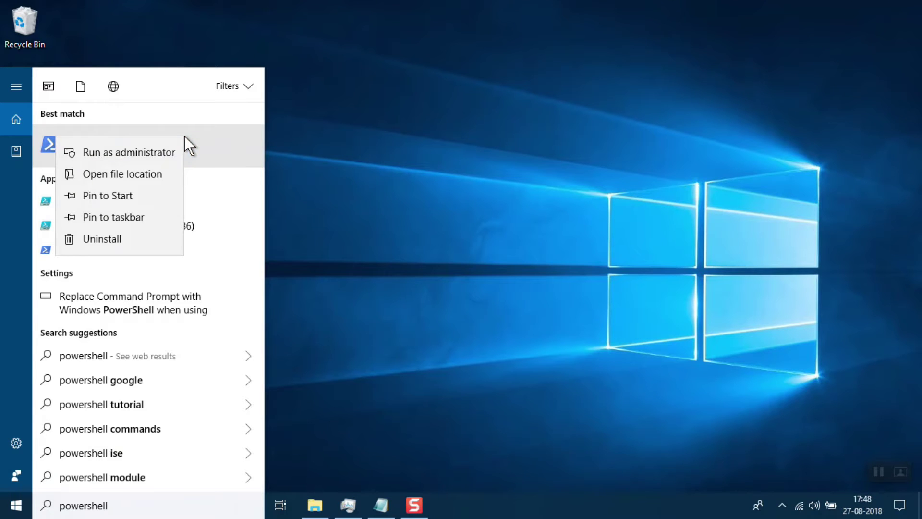
click(173, 153)
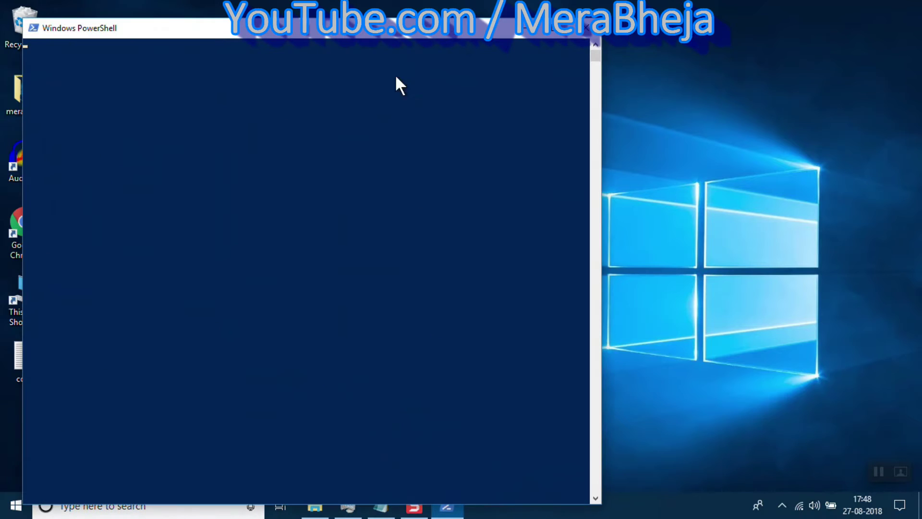
Centre the Administrator PowerShell window, shorten it, and bring up the state-repository note
drag(412, 33, 630, 61)
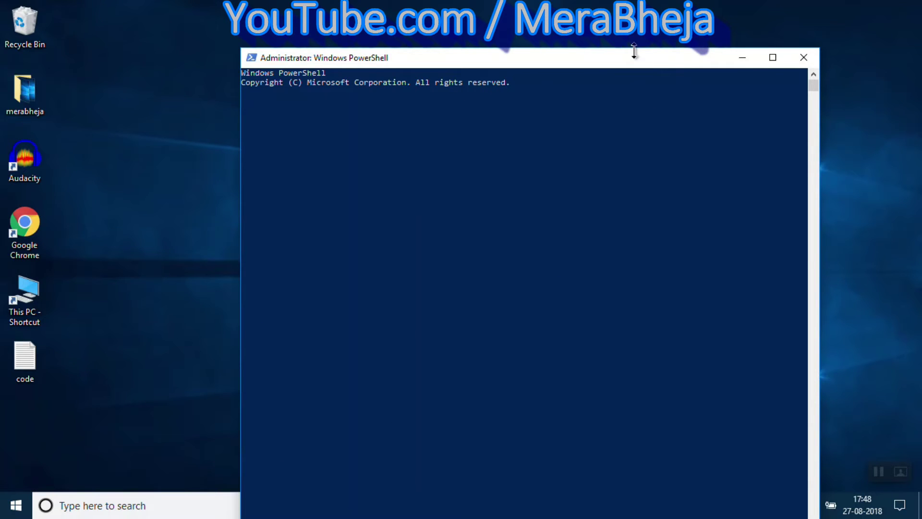
mouse_move(634, 52)
mouse_down()
mouse_move(589, 181)
mouse_move(588, 235)
mouse_up()
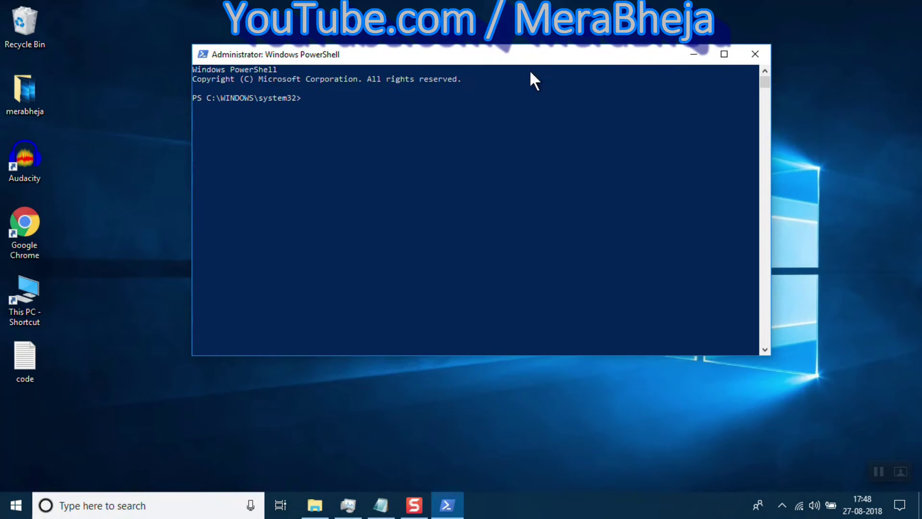
click(383, 504)
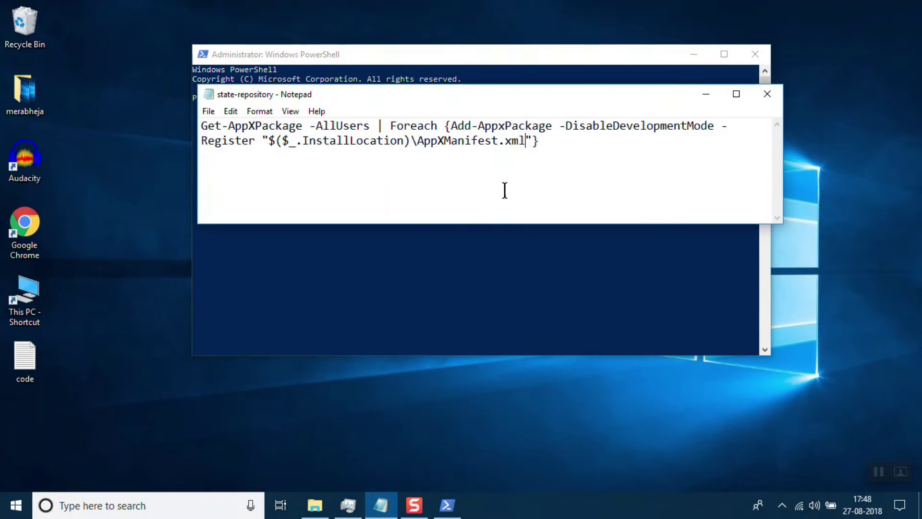
Copy the full Get-AppXPackage re-register command from the note, then minimize Notepad
drag(572, 142, 187, 116)
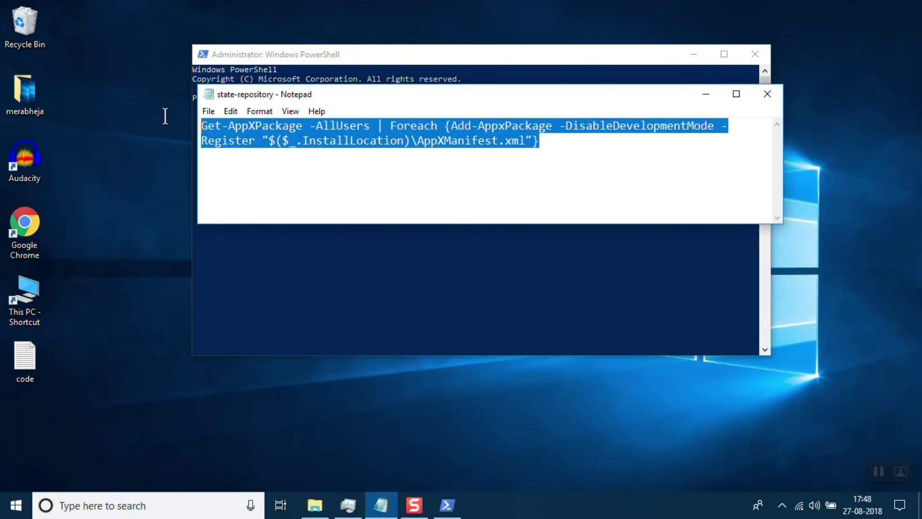
right_click(265, 126)
click(297, 168)
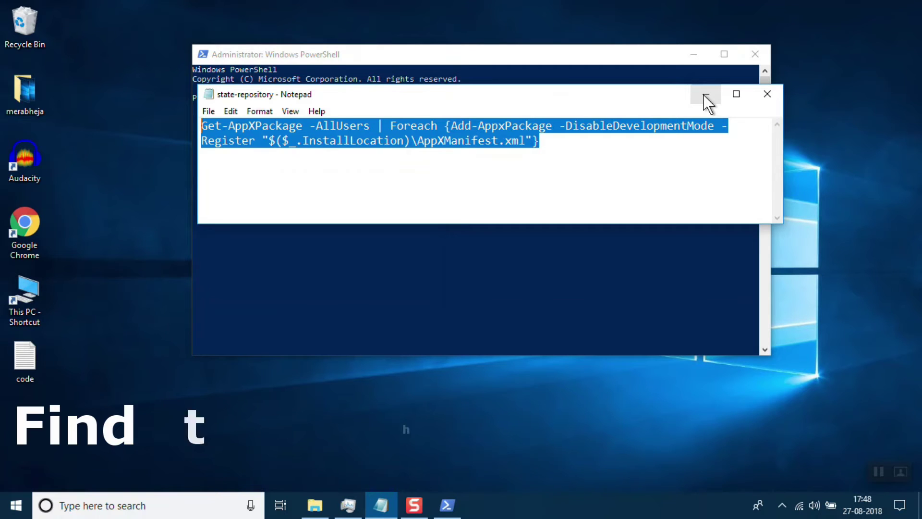
click(702, 94)
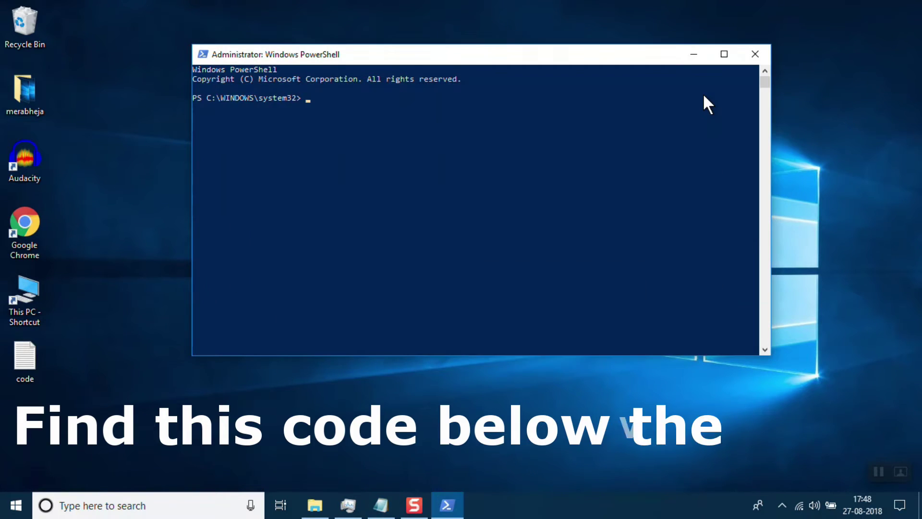
Paste and run the Get-AppXPackage re-register command at the administrator prompt
right_click(377, 106)
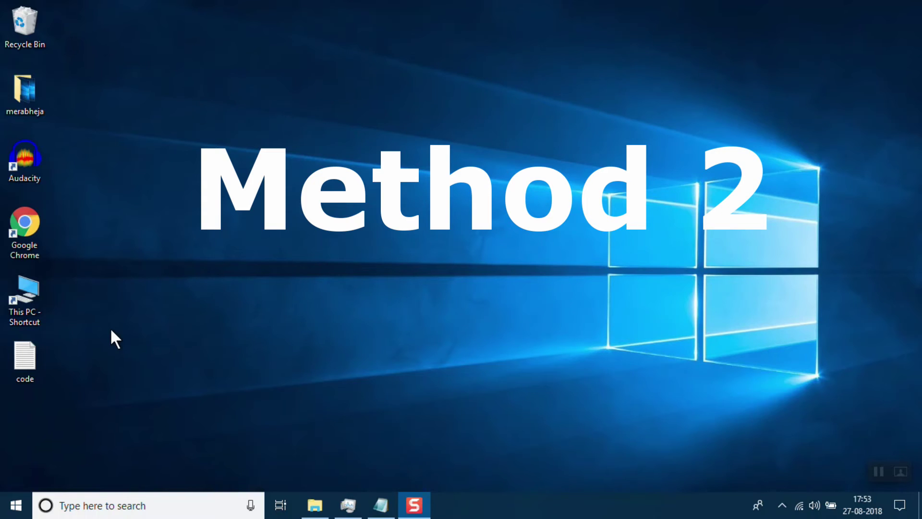
Open Windows Settings from the Start menu's Settings gear icon
click(16, 504)
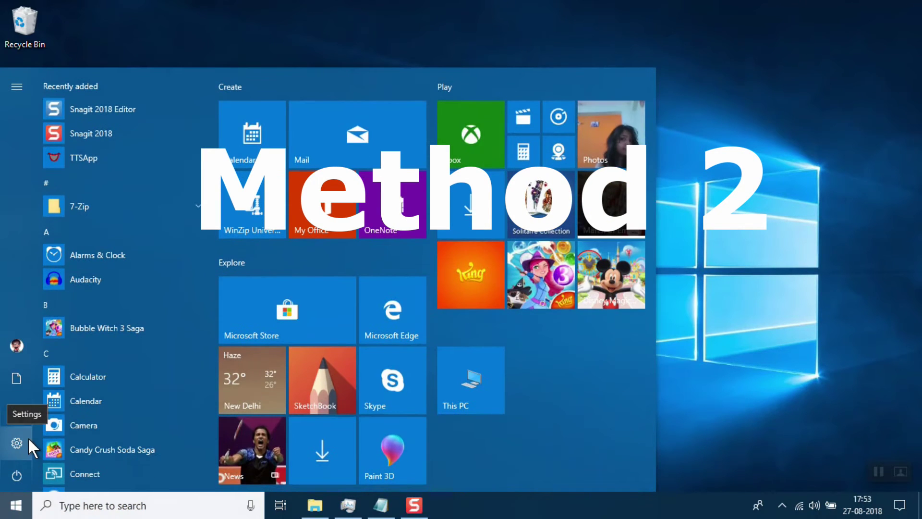
click(17, 442)
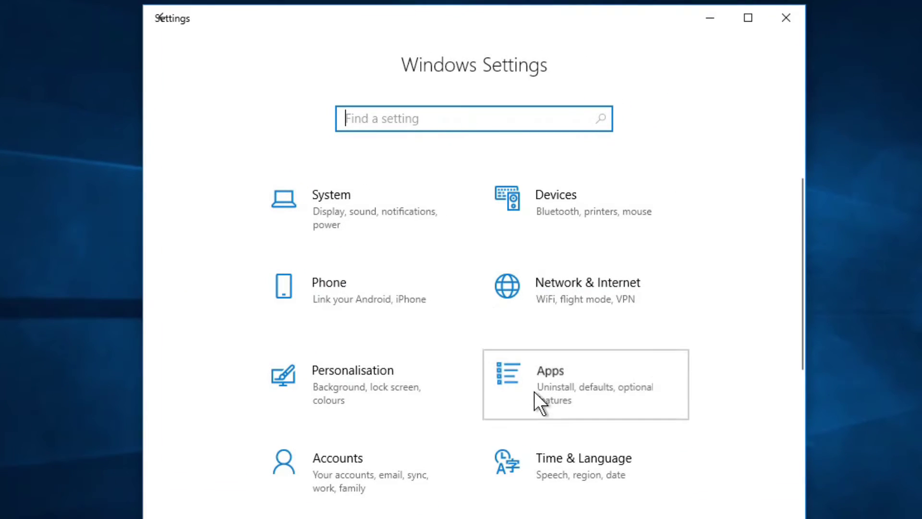
Search Apps & features for 'edge' and open Microsoft Edge's advanced options
click(534, 392)
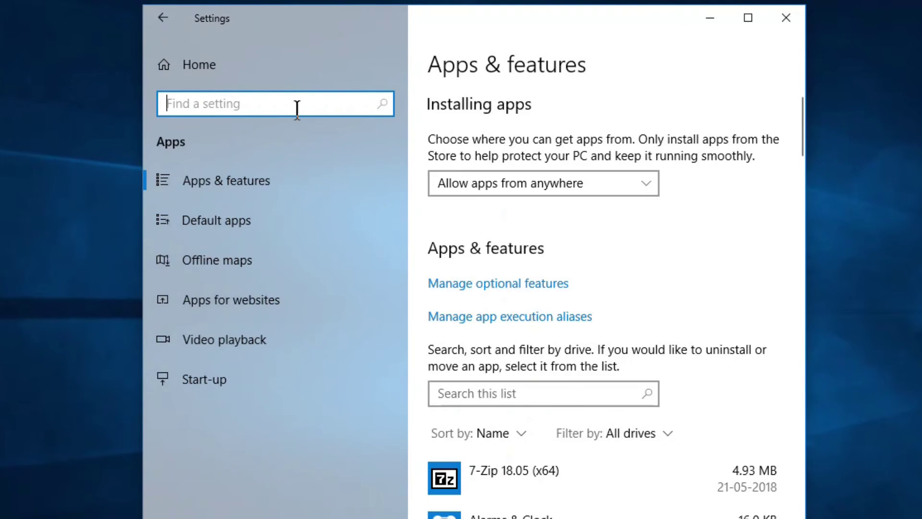
scroll(557, 274, down, 3)
scroll(557, 289, down, 3)
scroll(557, 289, down, 3)
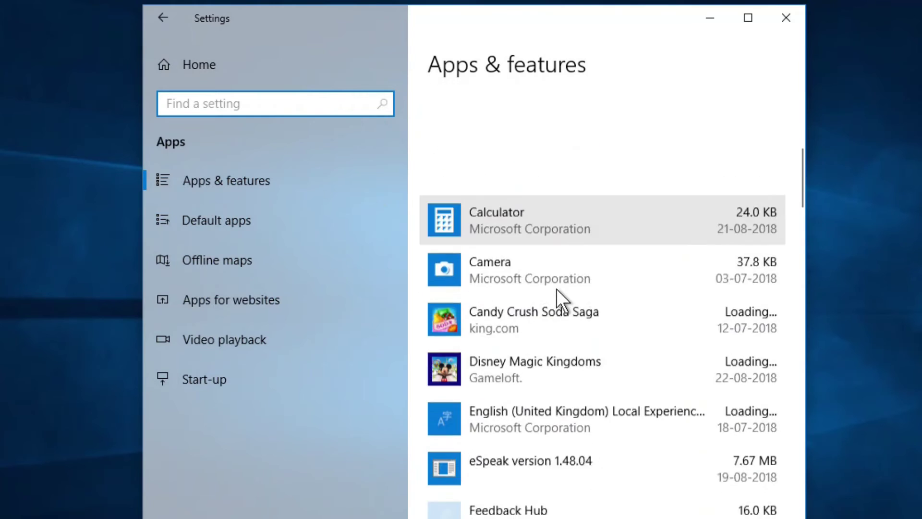
scroll(555, 289, down, 3)
scroll(556, 289, up, 2)
scroll(539, 261, up, 3)
scroll(502, 198, up, 3)
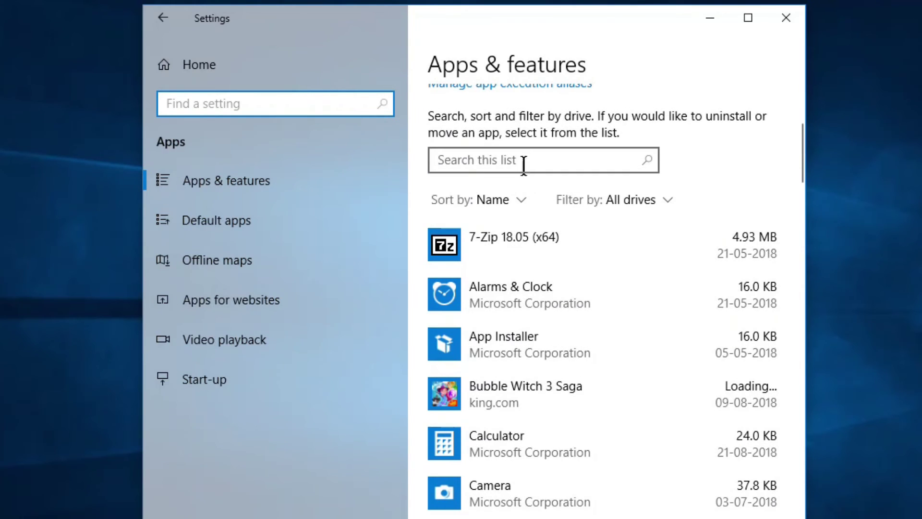
click(526, 160)
text(edg)
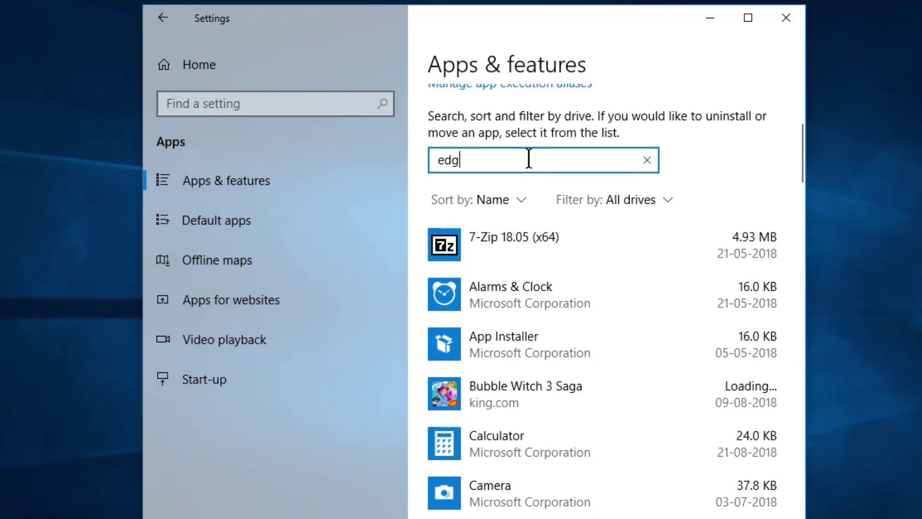
text(e)
scroll(556, 206, down, 2)
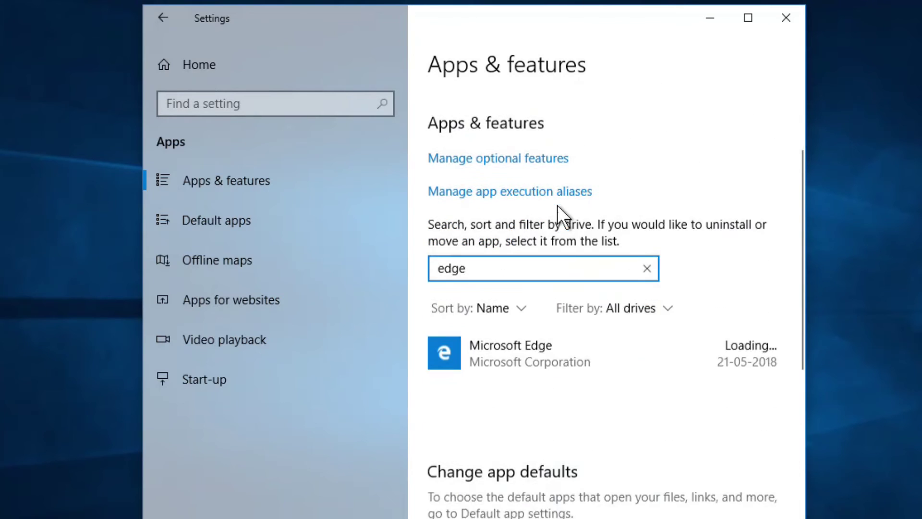
scroll(557, 205, down, 1)
click(572, 311)
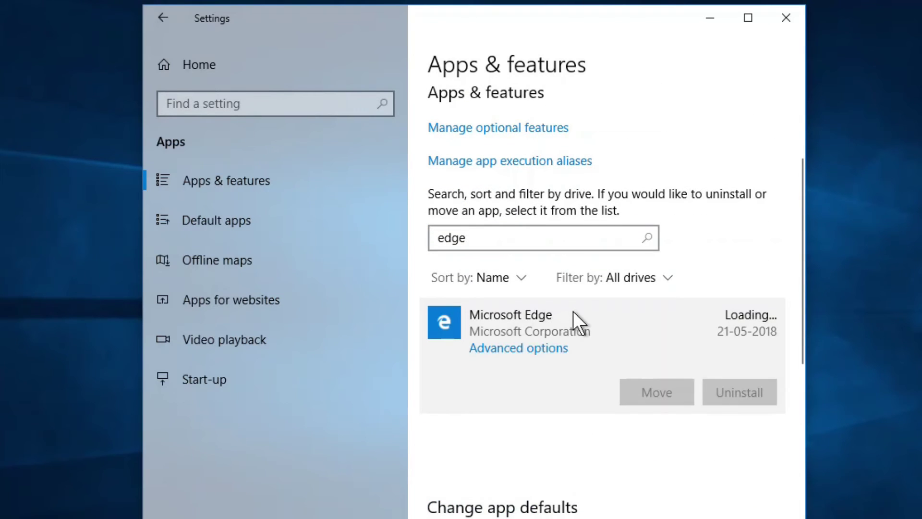
click(559, 351)
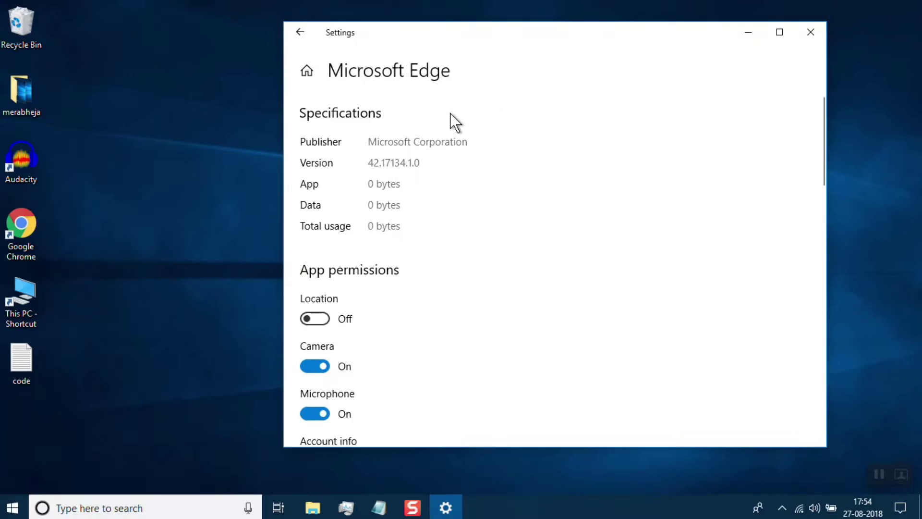
scroll(327, 224, down, 5)
scroll(322, 237, down, 3)
scroll(322, 237, down, 2)
scroll(323, 236, up, 2)
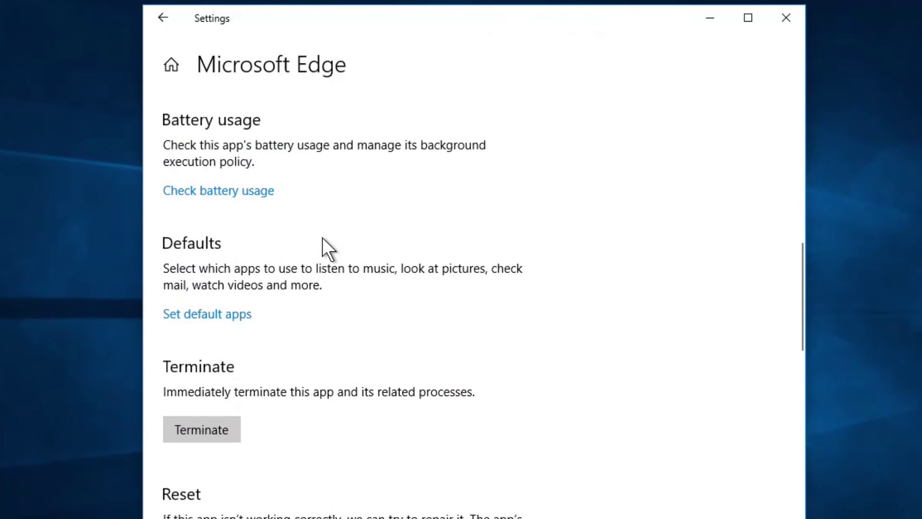
scroll(322, 238, down, 5)
scroll(322, 239, up, 1)
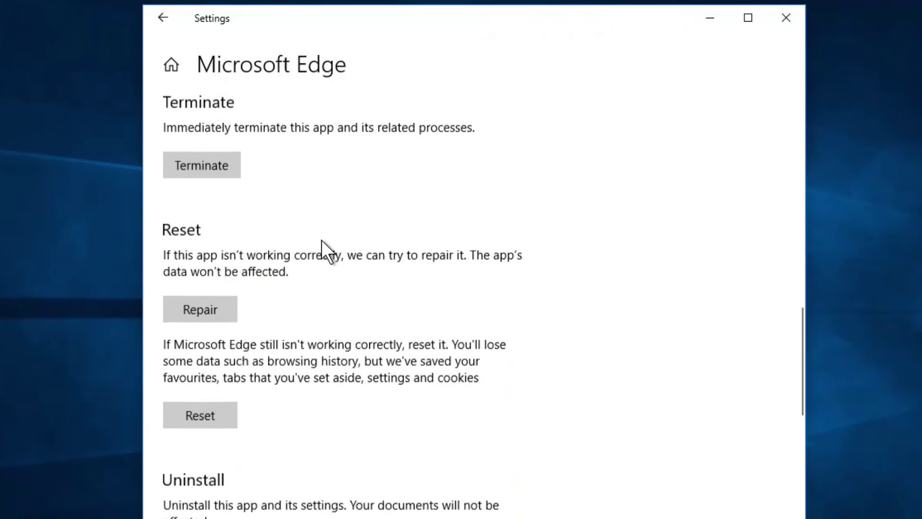
Repair Microsoft Edge without losing its data, then close the Settings window
click(206, 313)
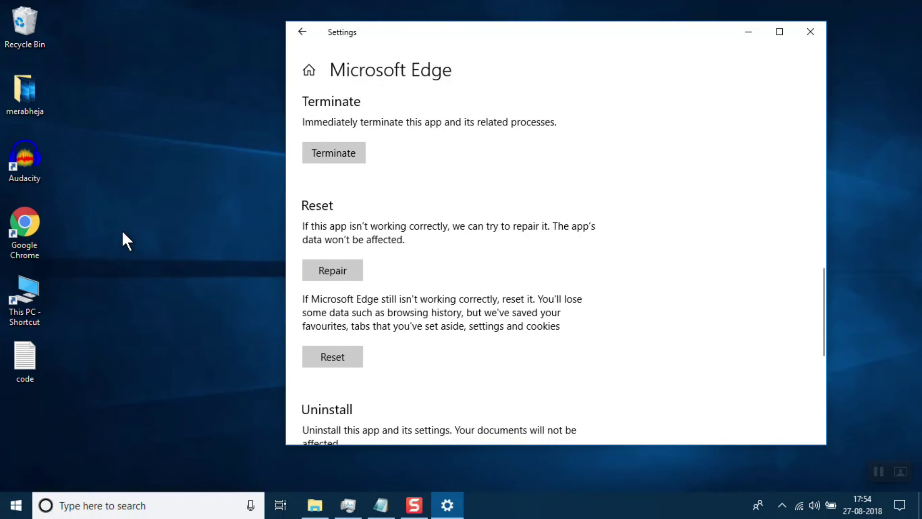
click(810, 33)
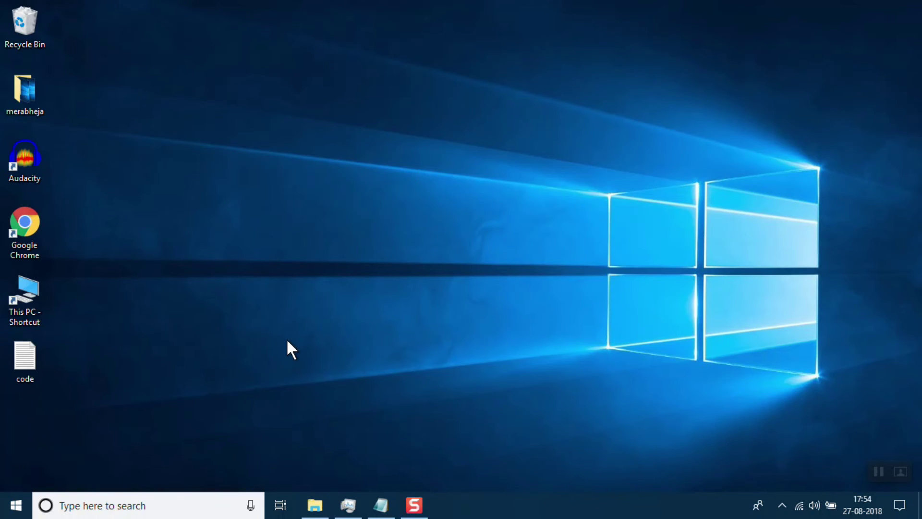
Search for 'services' and open the Services best match
click(180, 505)
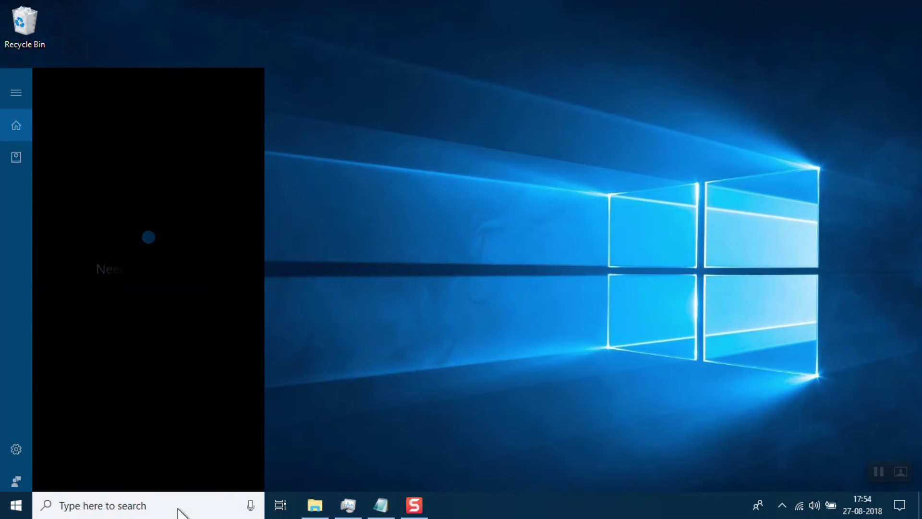
text(services)
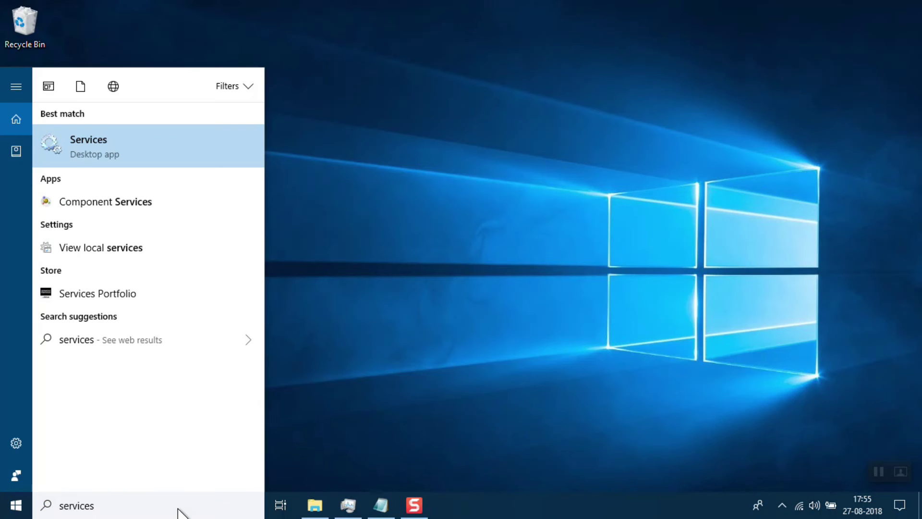
click(121, 139)
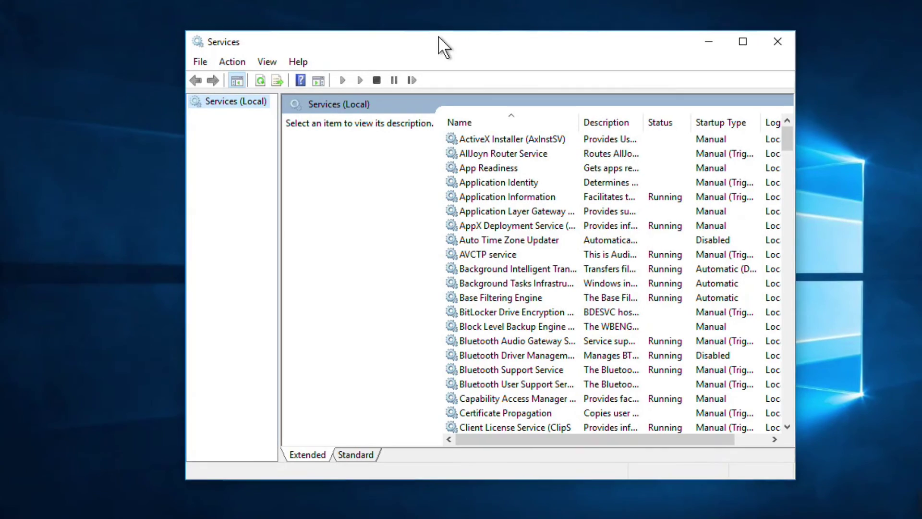
Select State Repository Service and choose Restart in the left pane
click(502, 211)
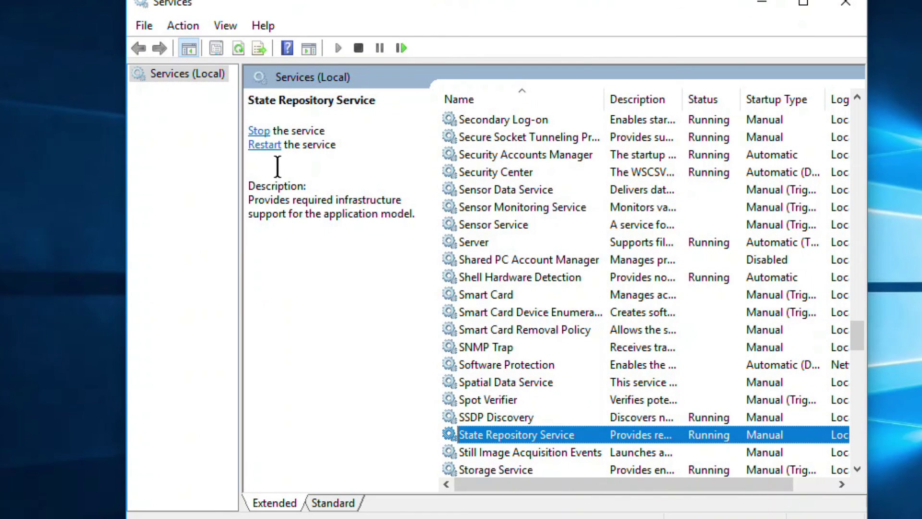
click(264, 145)
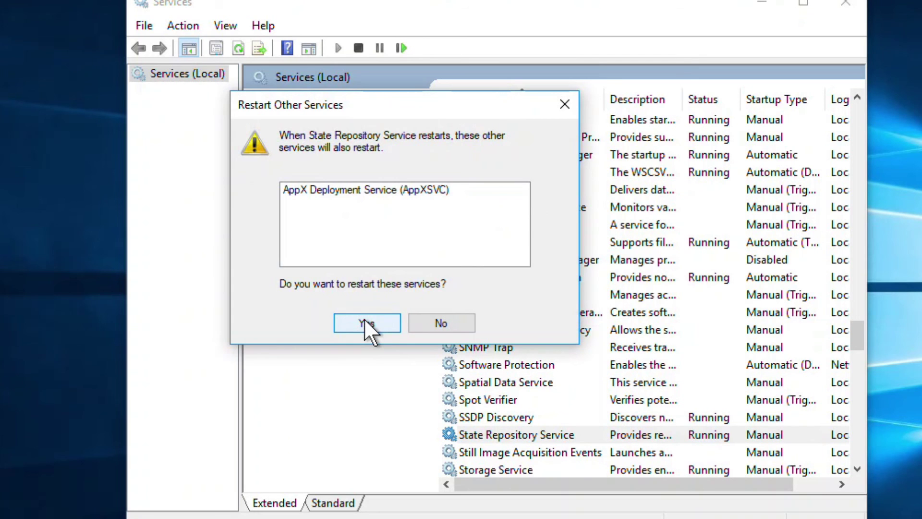
Answer Yes to also restart the dependent AppX Deployment Service
click(368, 325)
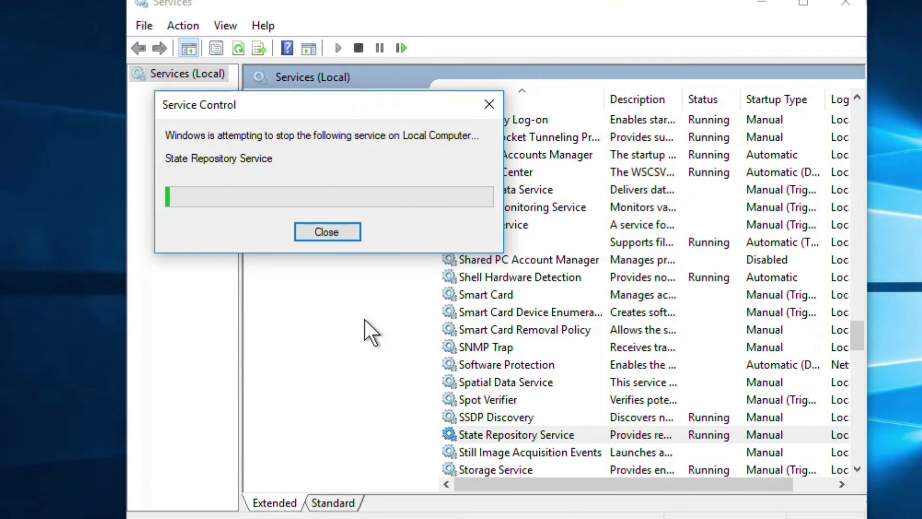